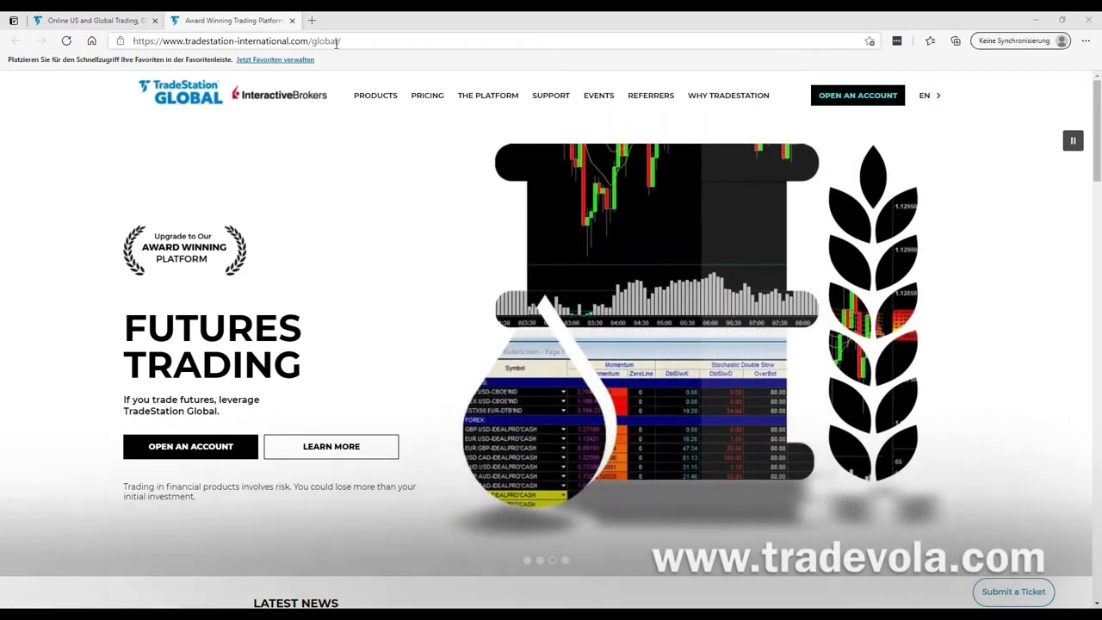
# - Go to 'Download The Platform' from the SUPPORT menu of the TradeStation Global site
pyautogui.moveTo(563, 98)
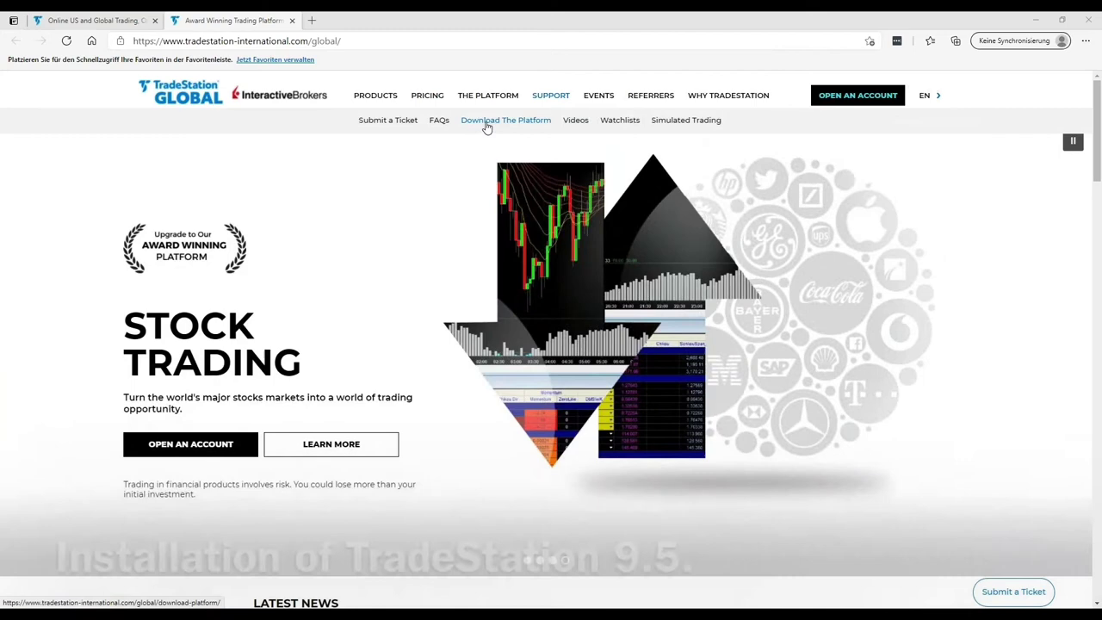
pyautogui.click(486, 121)
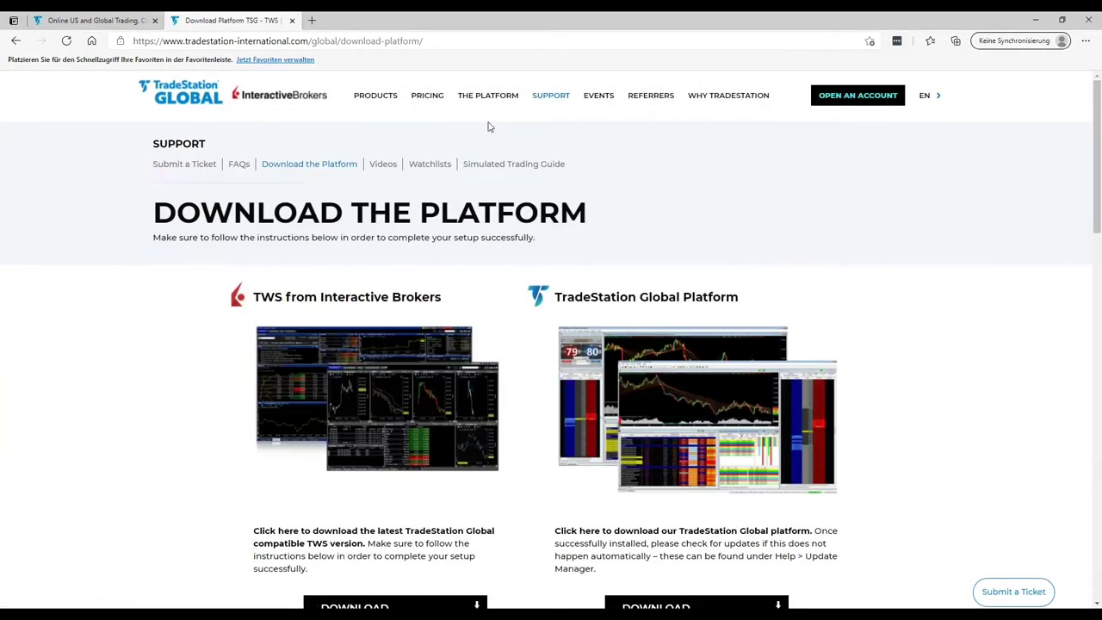
# - Scroll down the download page until both DOWNLOAD buttons are visible
pyautogui.scroll(-1, 494, 130)
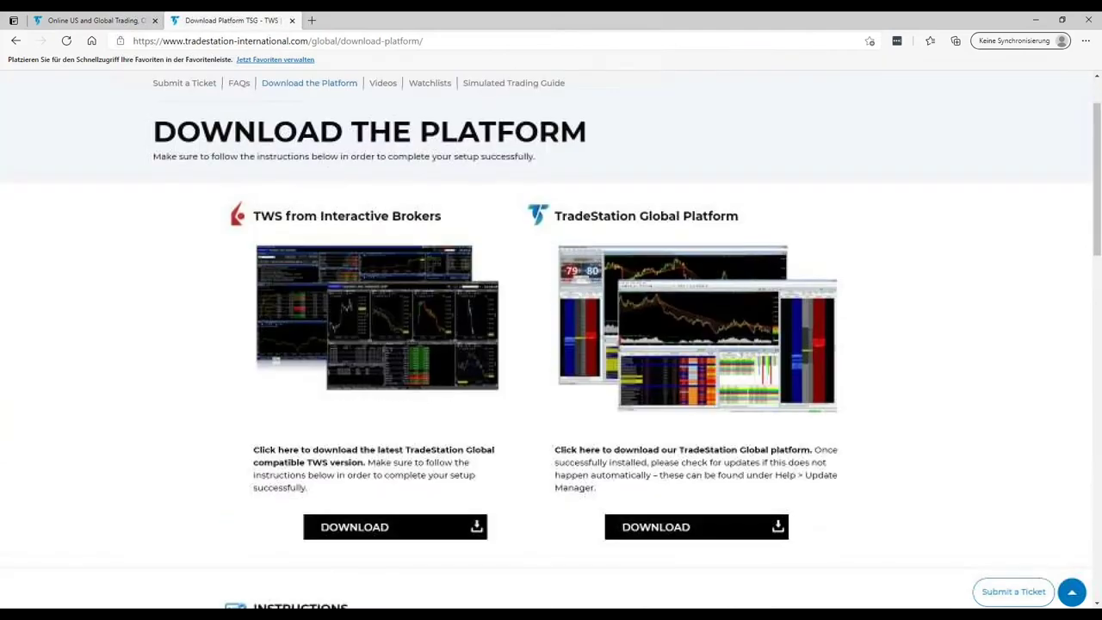
pyautogui.scroll(-1, 368, 388)
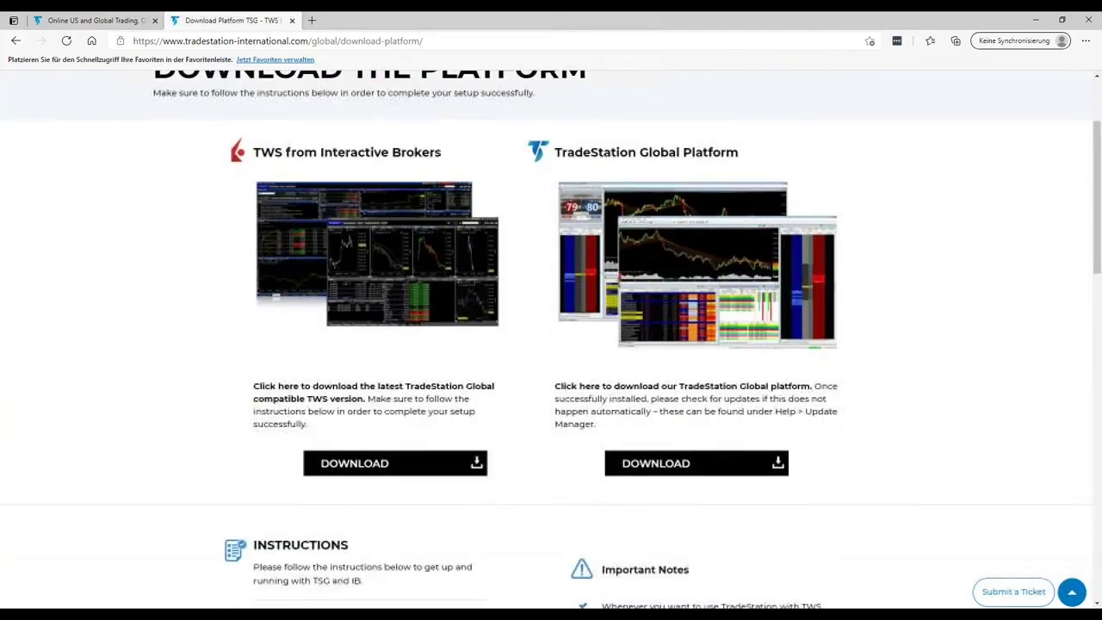
# - Download the TWS standalone installer from Interactive Brokers
pyautogui.click(368, 448)
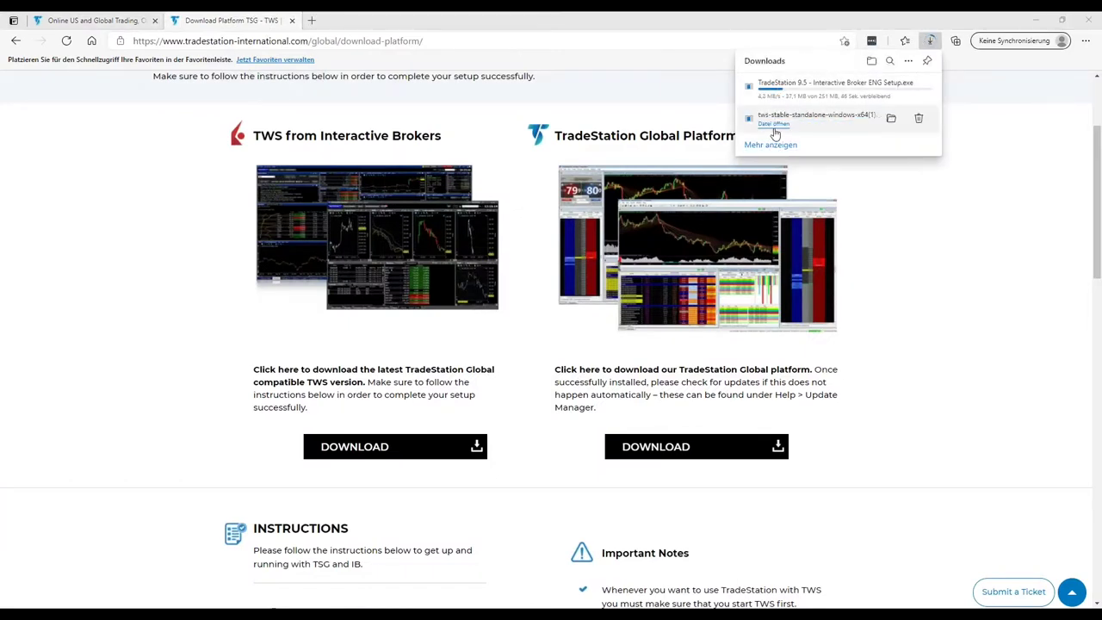
# - Run the downloaded TWS installer and start installing Trader Workstation 978
pyautogui.click(774, 124)
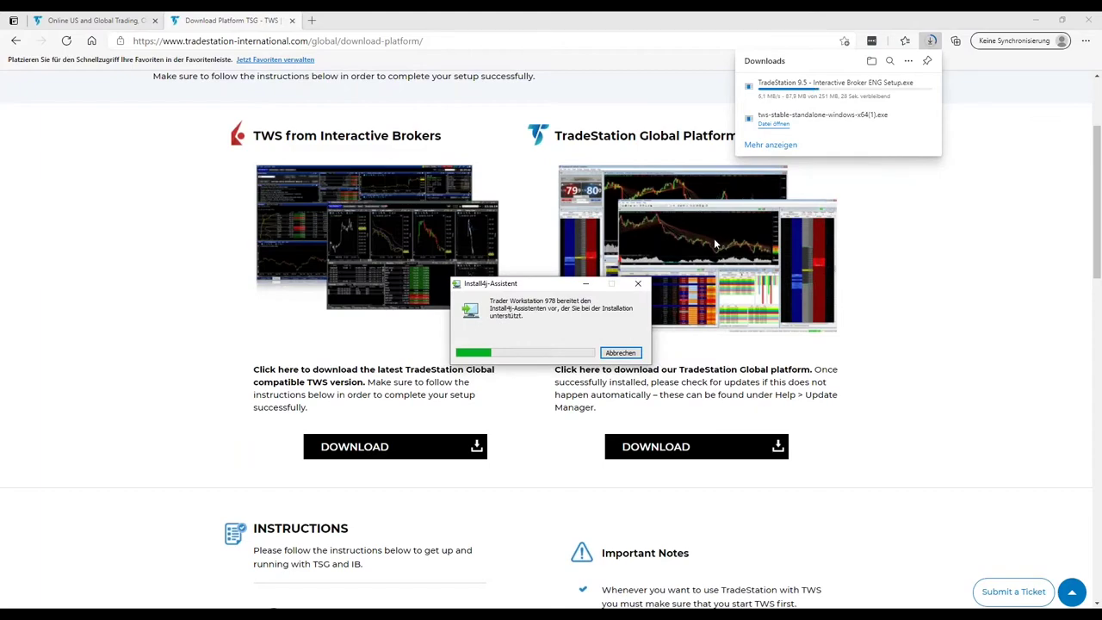
pyautogui.scroll(-3, 438, 417)
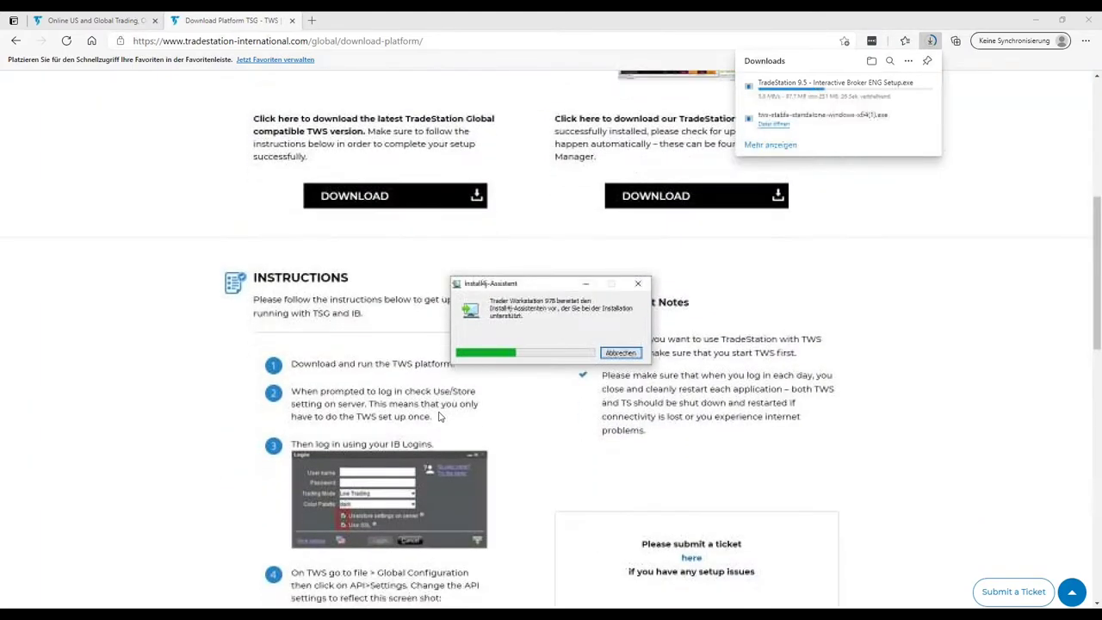
pyautogui.scroll(-3, 438, 417)
pyautogui.scroll(1, 385, 280)
pyautogui.scroll(-3, 382, 275)
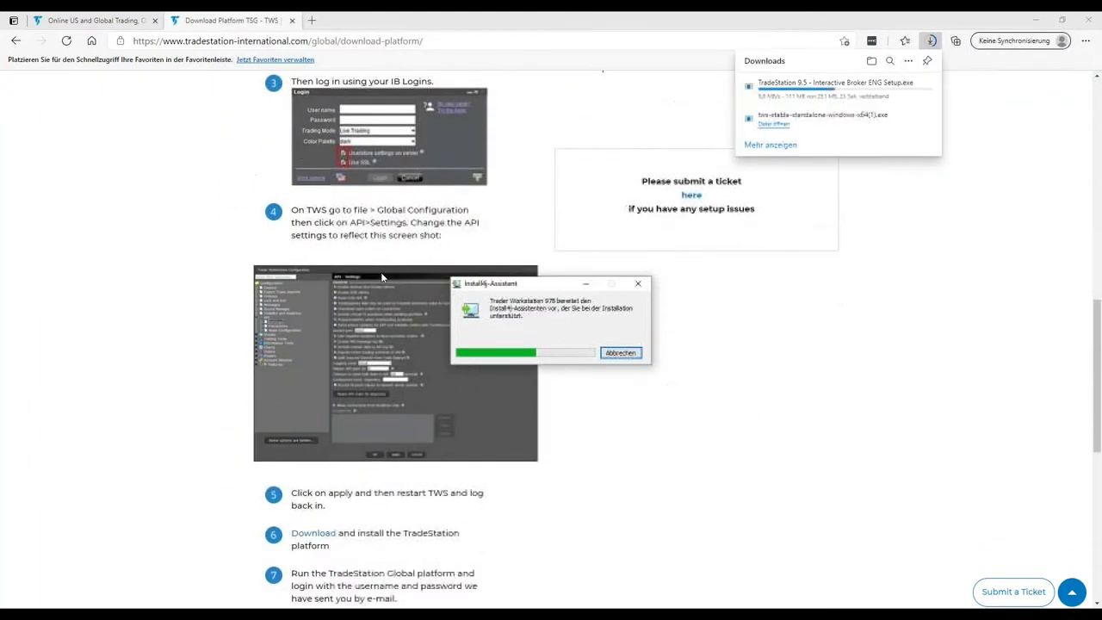
pyautogui.scroll(1, 382, 276)
pyautogui.scroll(-3, 382, 275)
pyautogui.scroll(4, 382, 277)
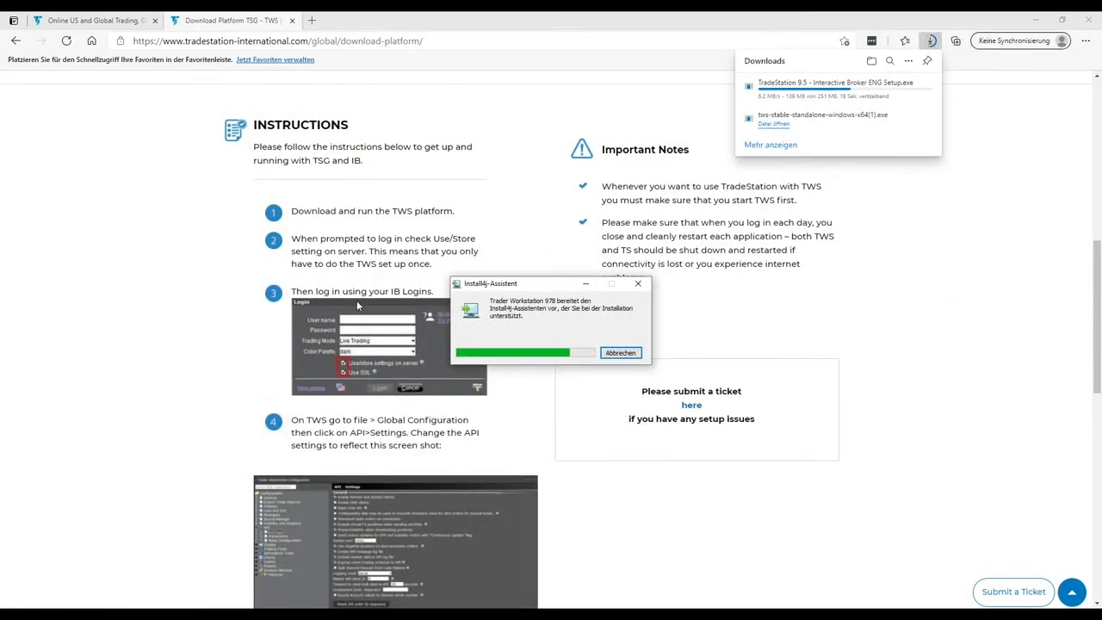
pyautogui.scroll(-1, 357, 300)
pyautogui.click(654, 447)
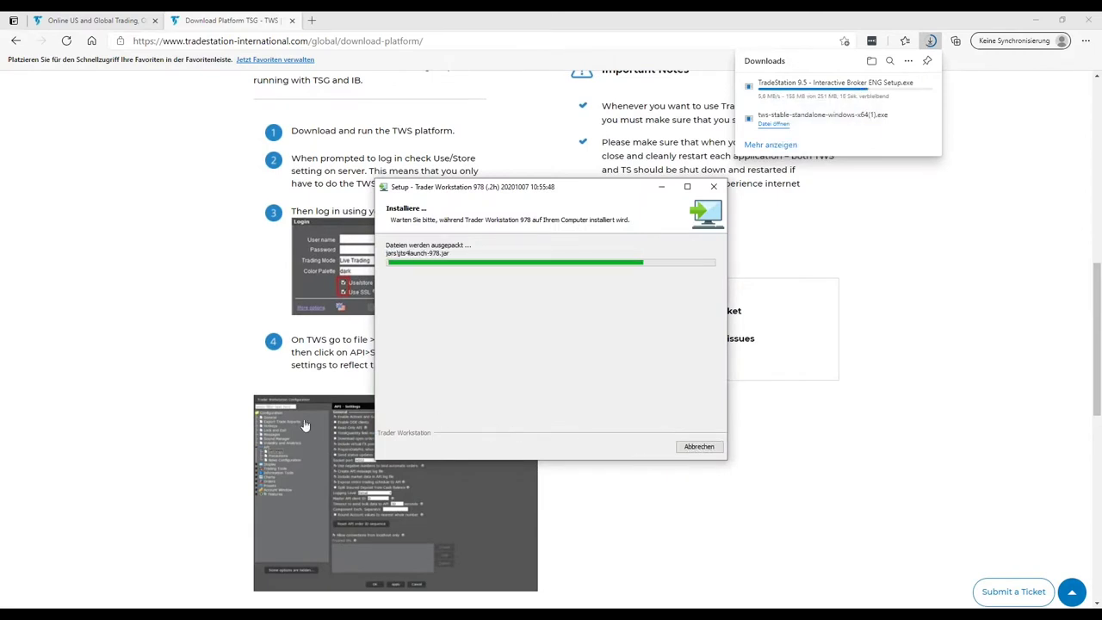
# - Move the setup window aside and view the enlarged example API settings screenshot
pyautogui.moveTo(633, 194); pyautogui.dragTo(904, 205)
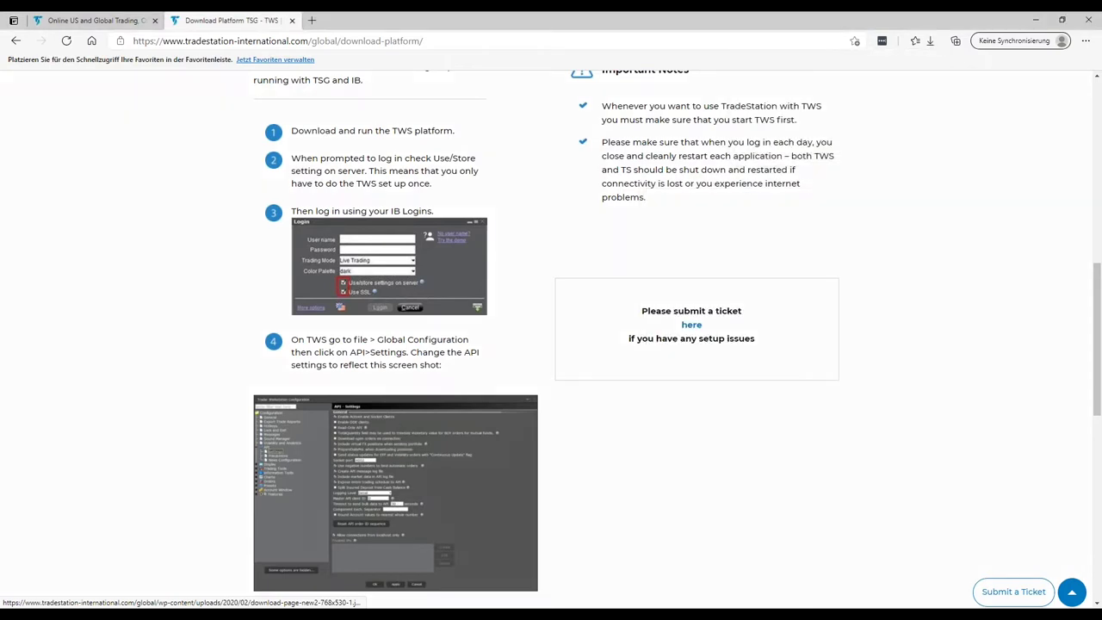
pyautogui.click(413, 449)
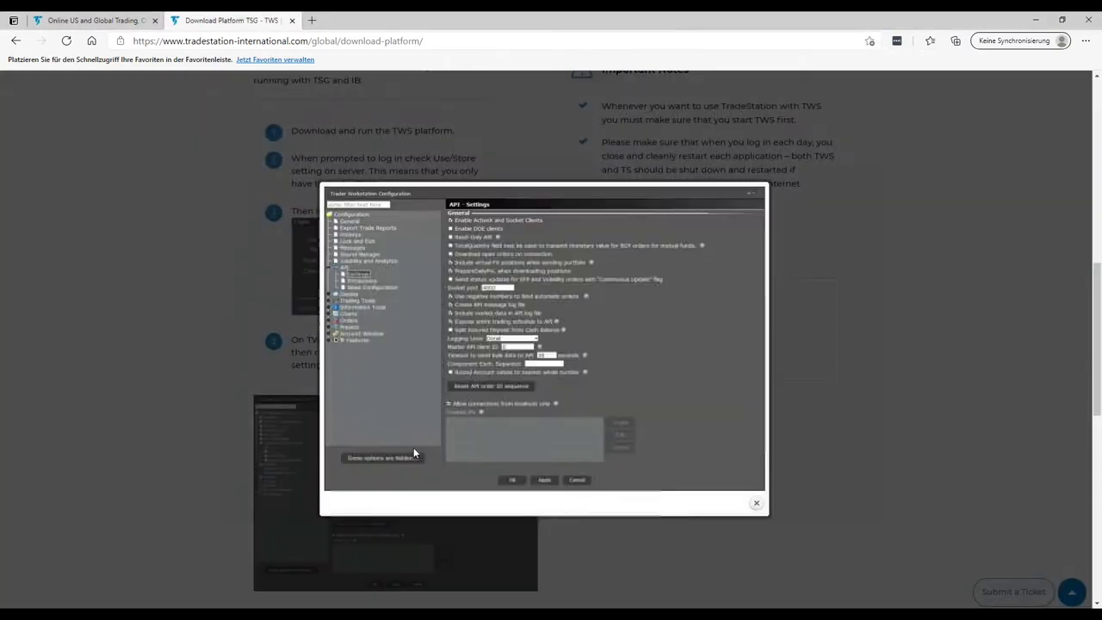
pyautogui.click(858, 265)
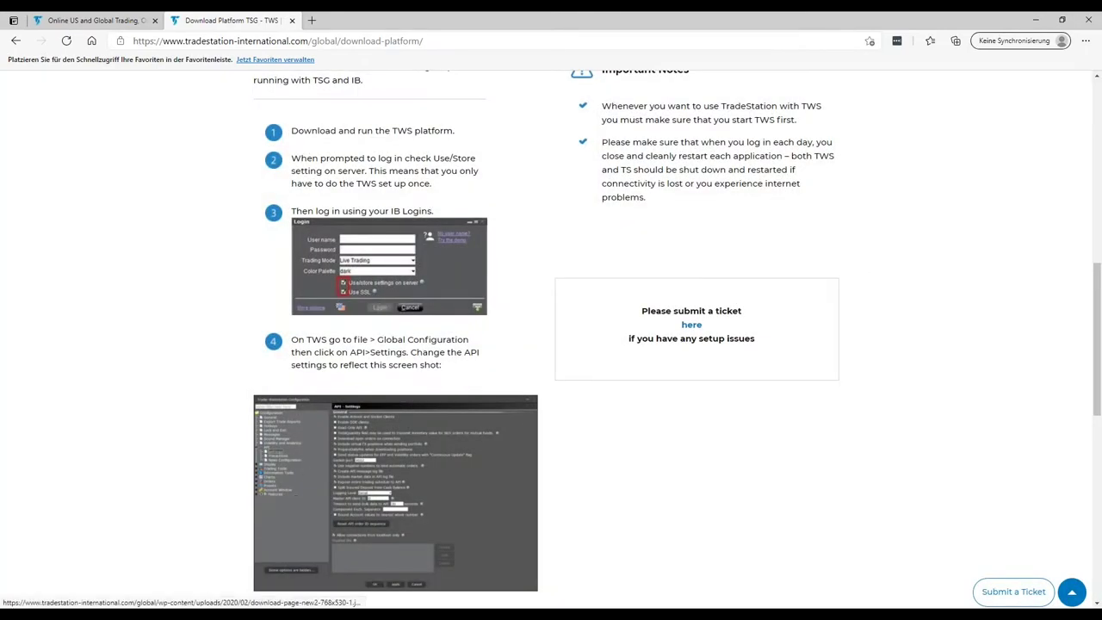
# - Finish the TWS setup with 'Trader Workstation 978 starten' enabled so TWS launches
pyautogui.click(835, 301)
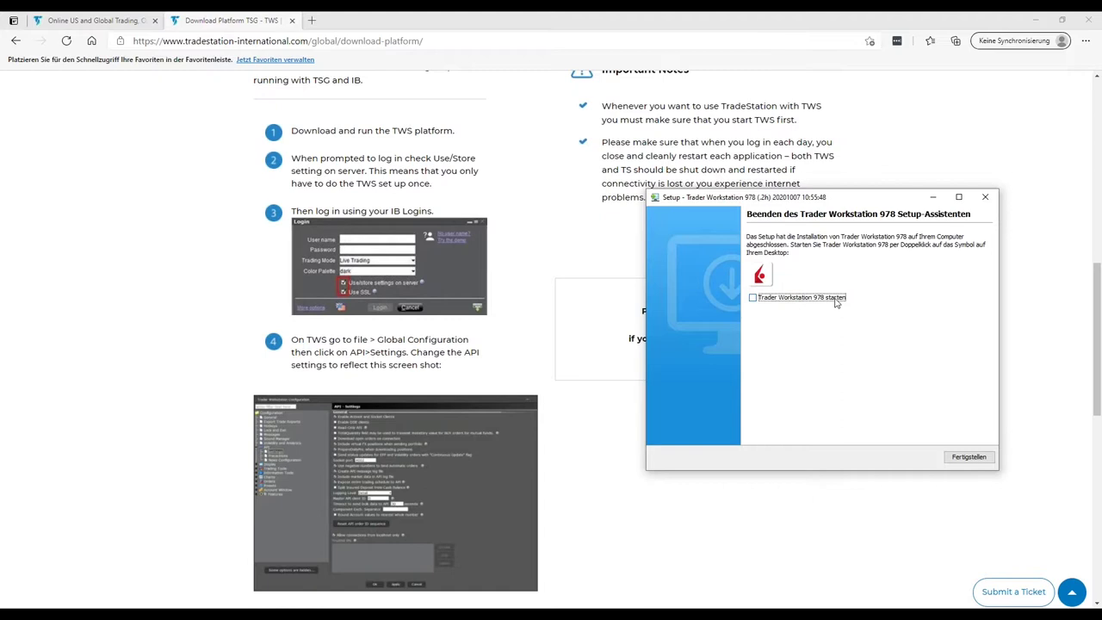
pyautogui.moveTo(818, 200); pyautogui.dragTo(473, 212)
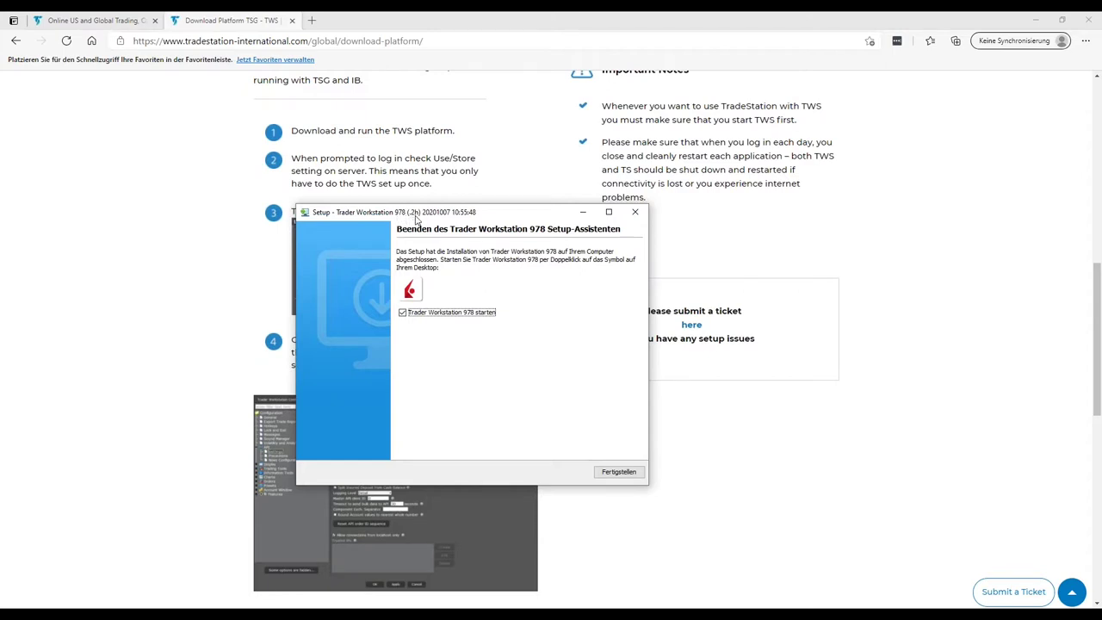
pyautogui.click(619, 476)
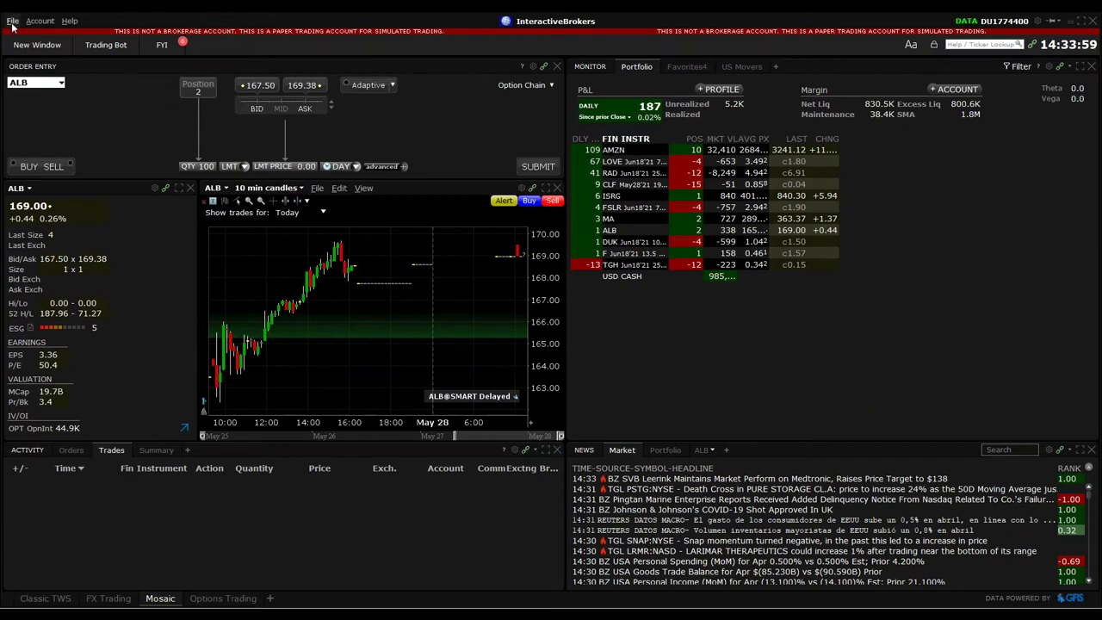
# - Open the API Settings page in the TWS Global Configuration
pyautogui.click(13, 21)
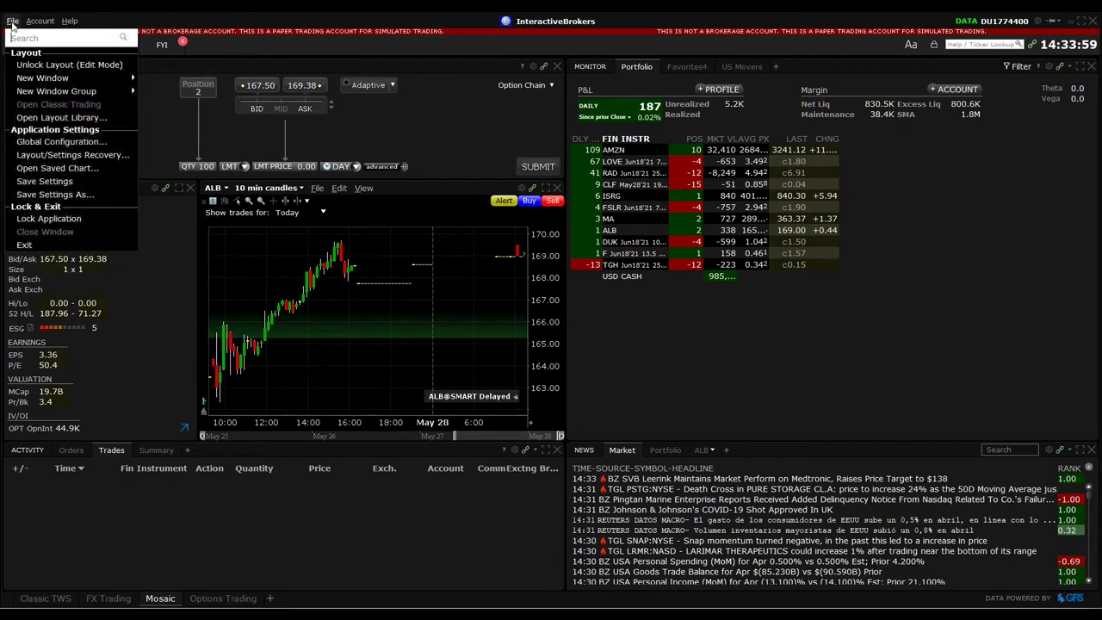
pyautogui.click(38, 142)
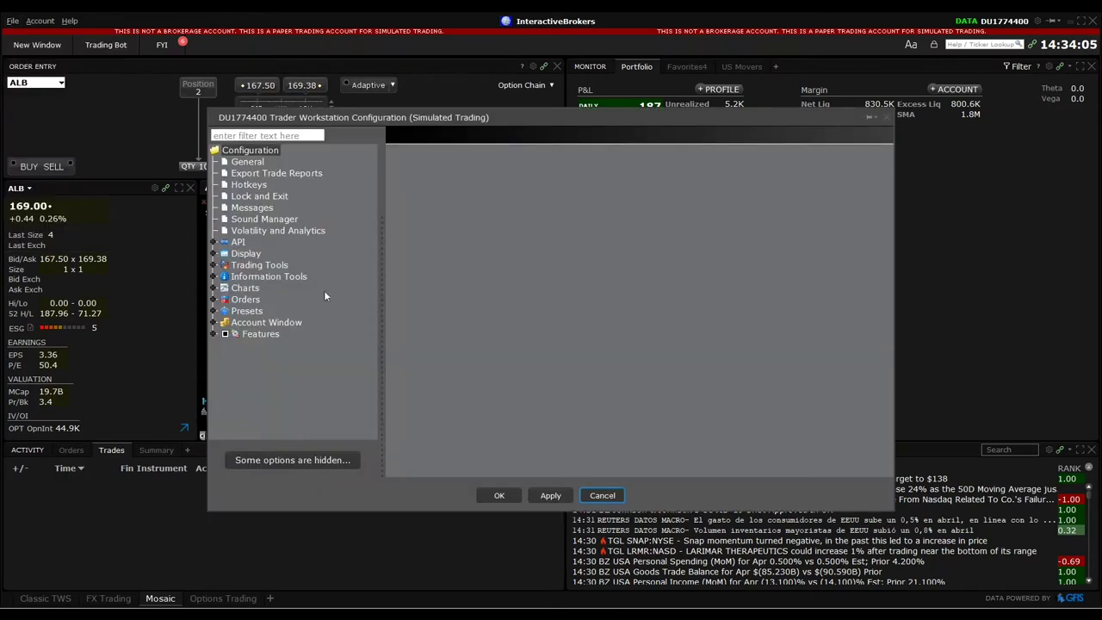
pyautogui.click(214, 243)
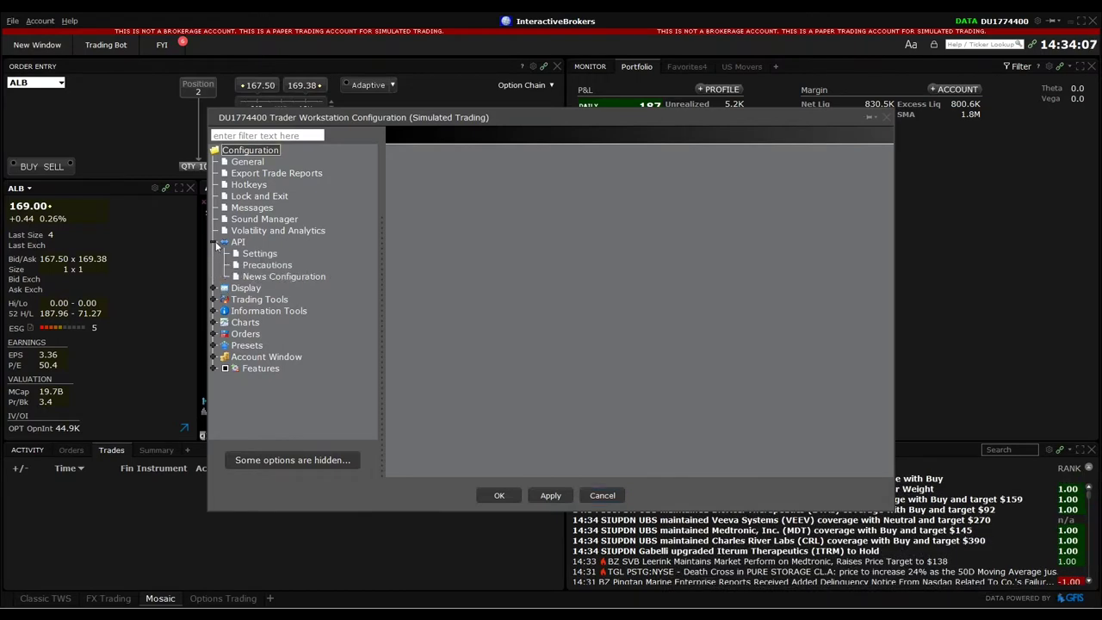
pyautogui.click(260, 255)
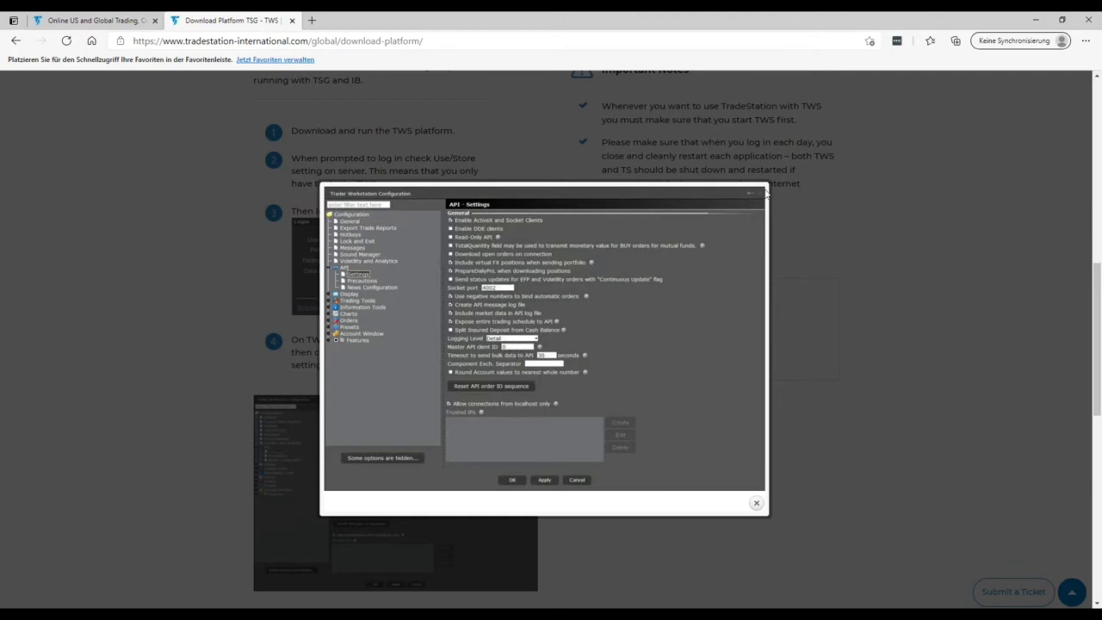
# - Save the API settings with socket port 4002 and localhost-only connections, closing Global Configuration
pyautogui.moveTo(214, 608)
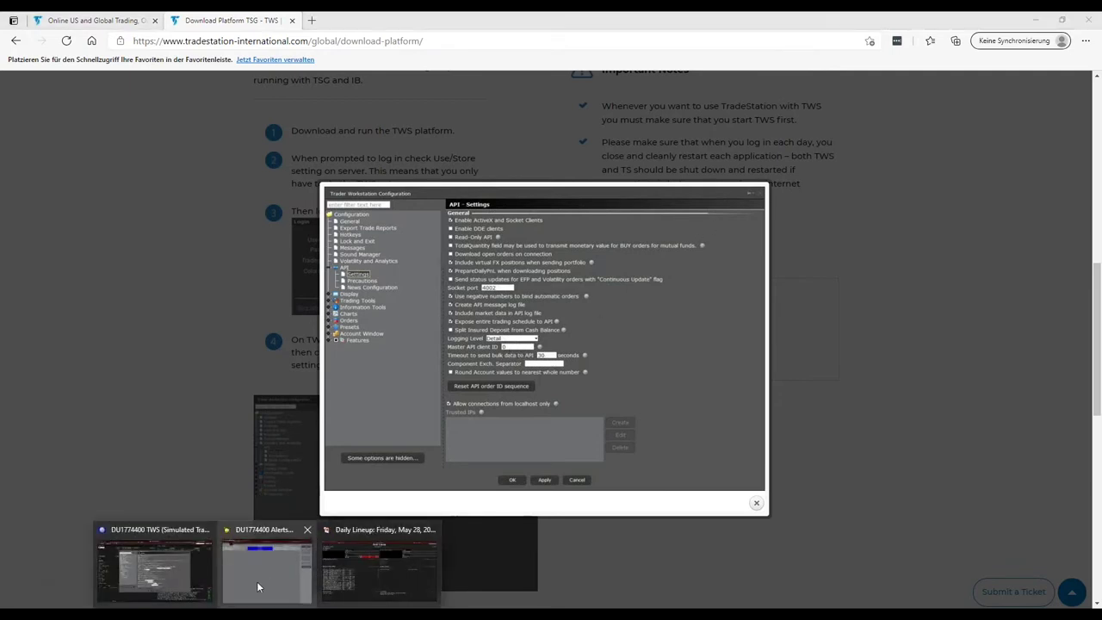
pyautogui.click(161, 579)
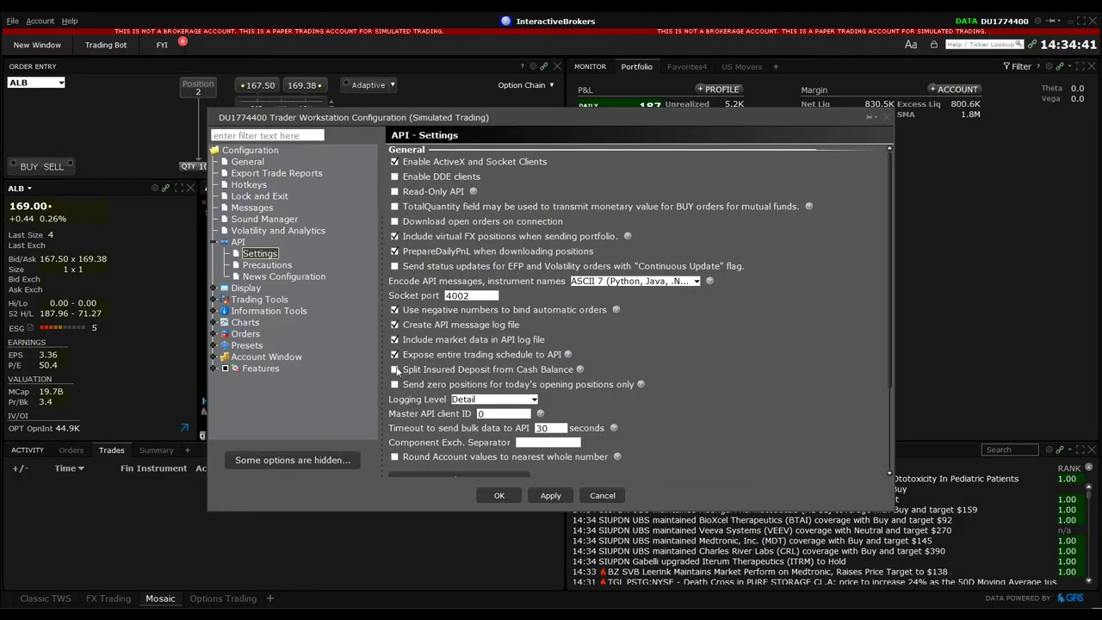
pyautogui.scroll(-3, 456, 469)
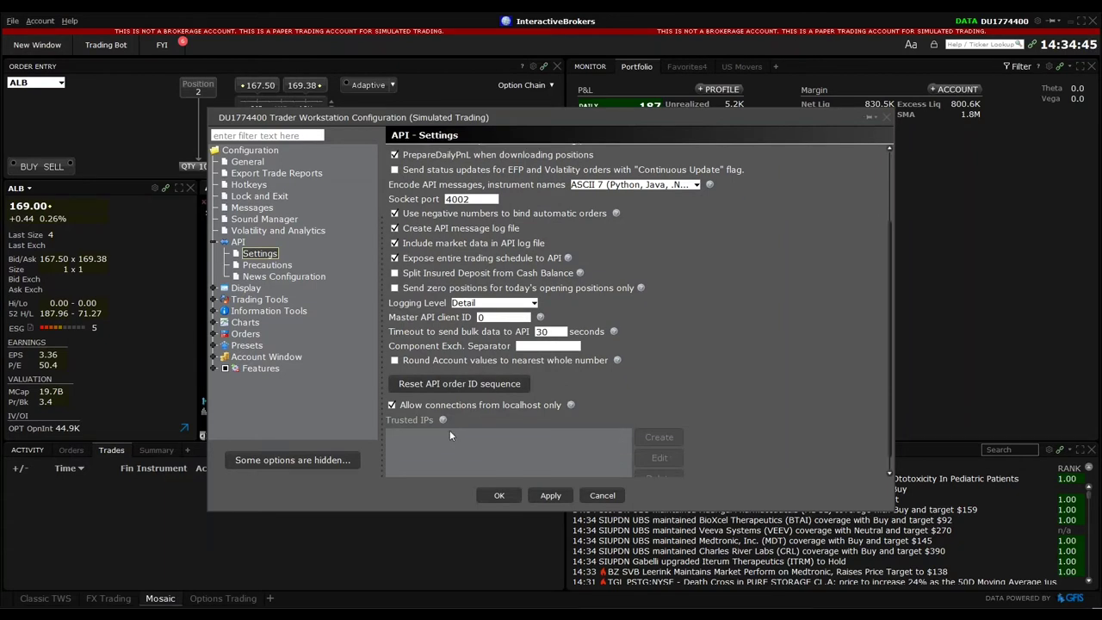
pyautogui.scroll(4, 433, 379)
pyautogui.scroll(-3, 433, 379)
pyautogui.scroll(-2, 434, 384)
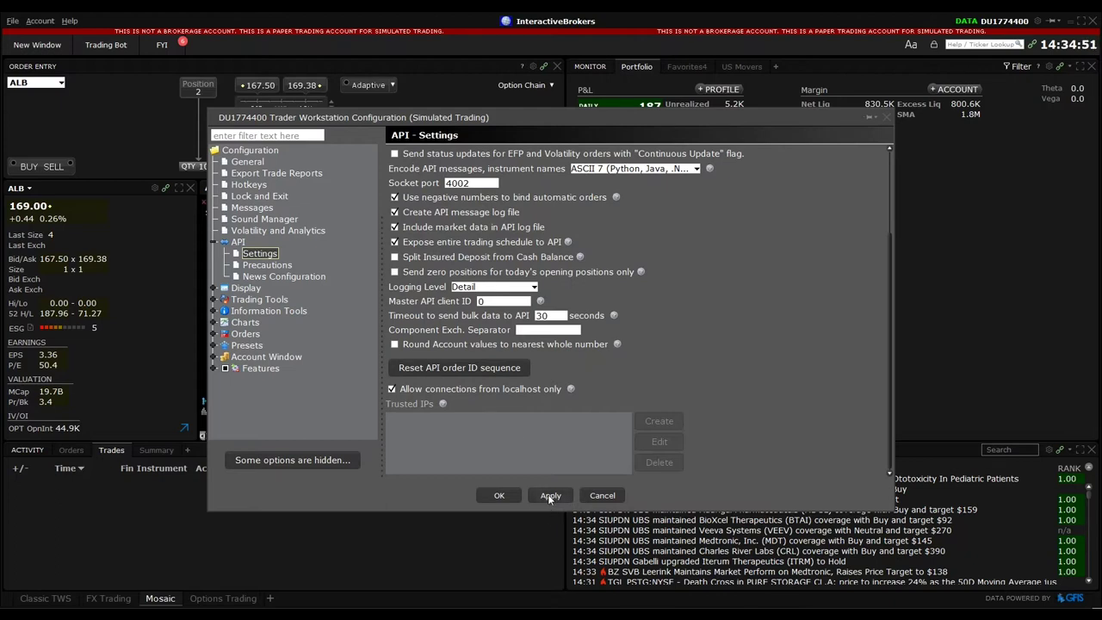
pyautogui.click(501, 497)
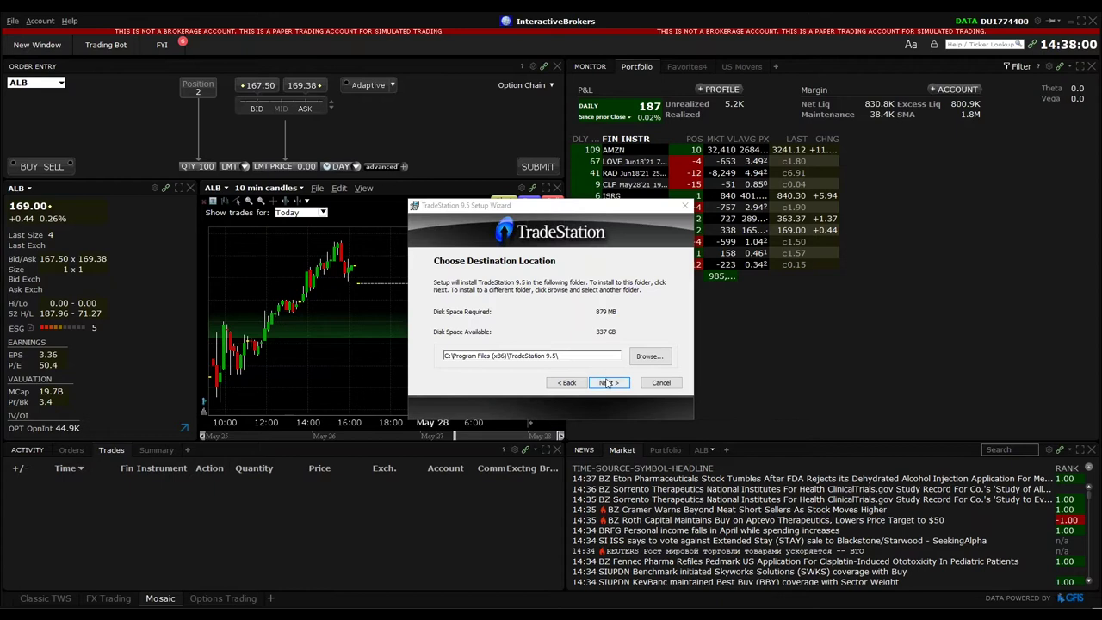
# - Install TradeStation 9.5 in the default folder for 2 monitors, then continue to configuration
pyautogui.click(606, 382)
pyautogui.click(503, 312)
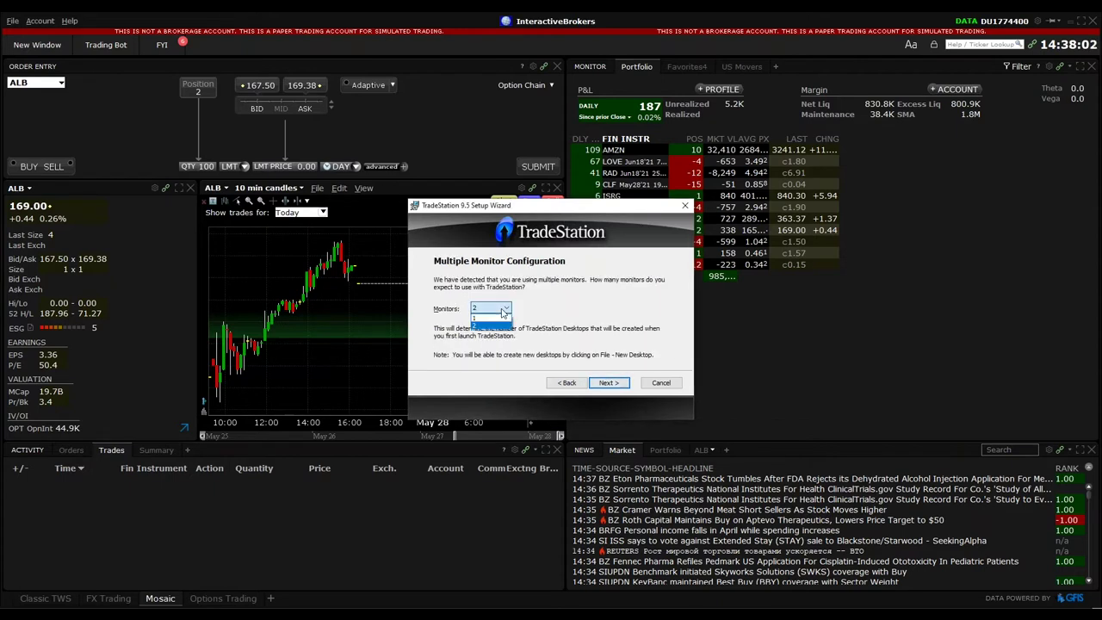
pyautogui.click(499, 324)
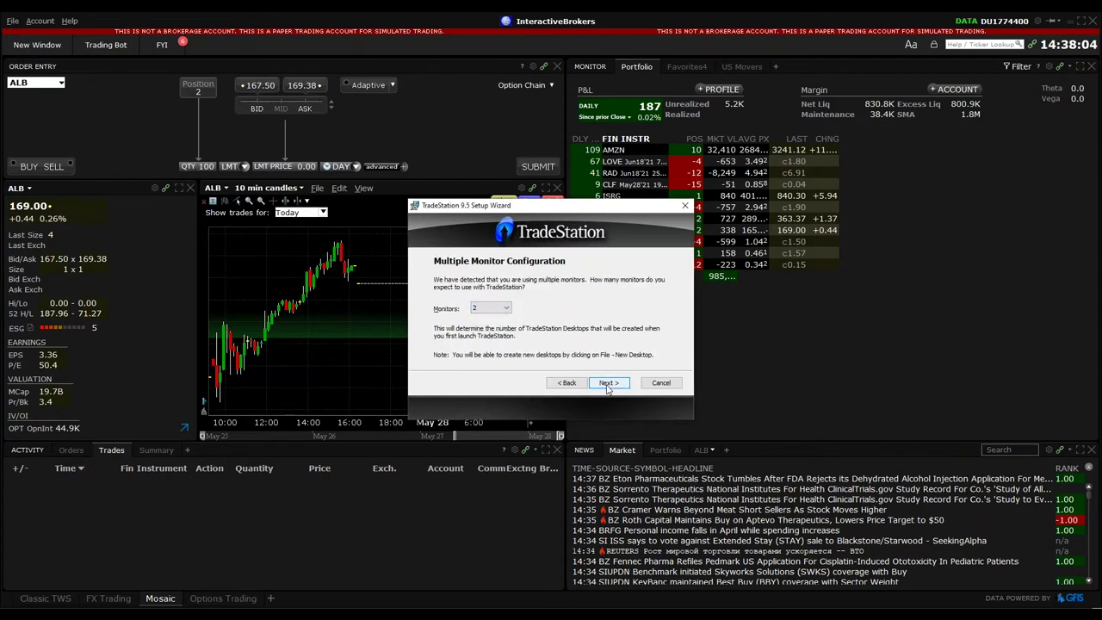
pyautogui.click(607, 383)
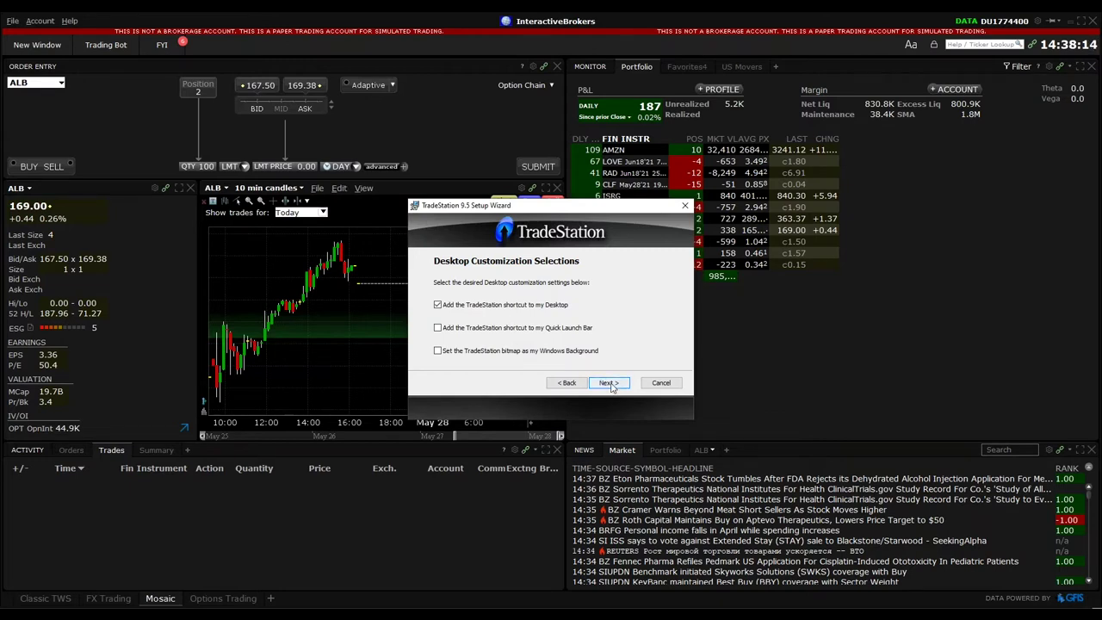
pyautogui.click(611, 383)
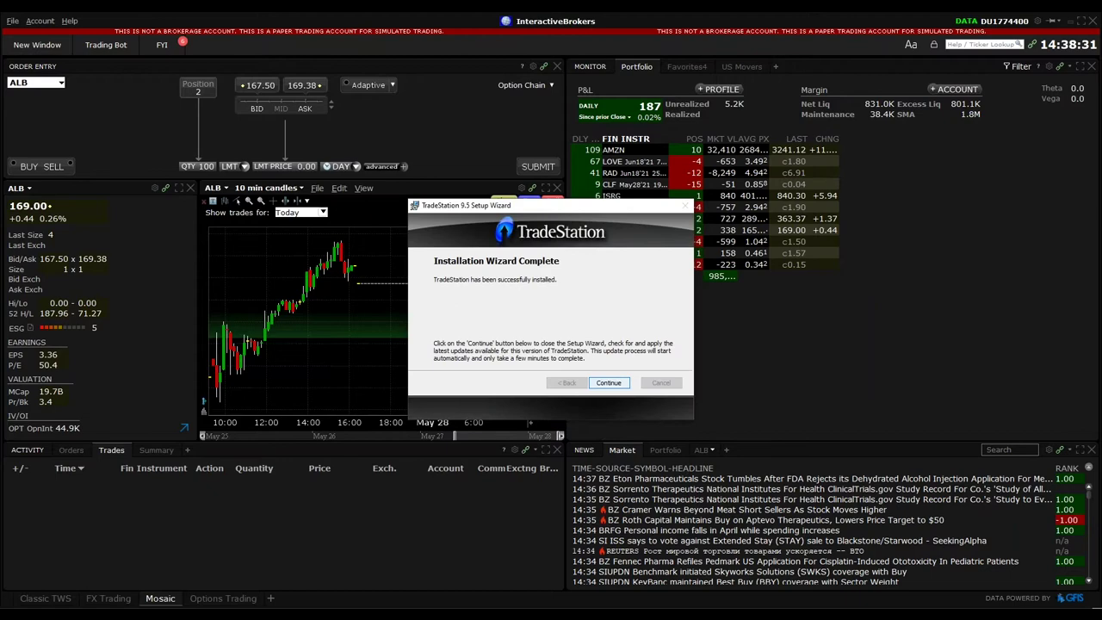
pyautogui.click(608, 382)
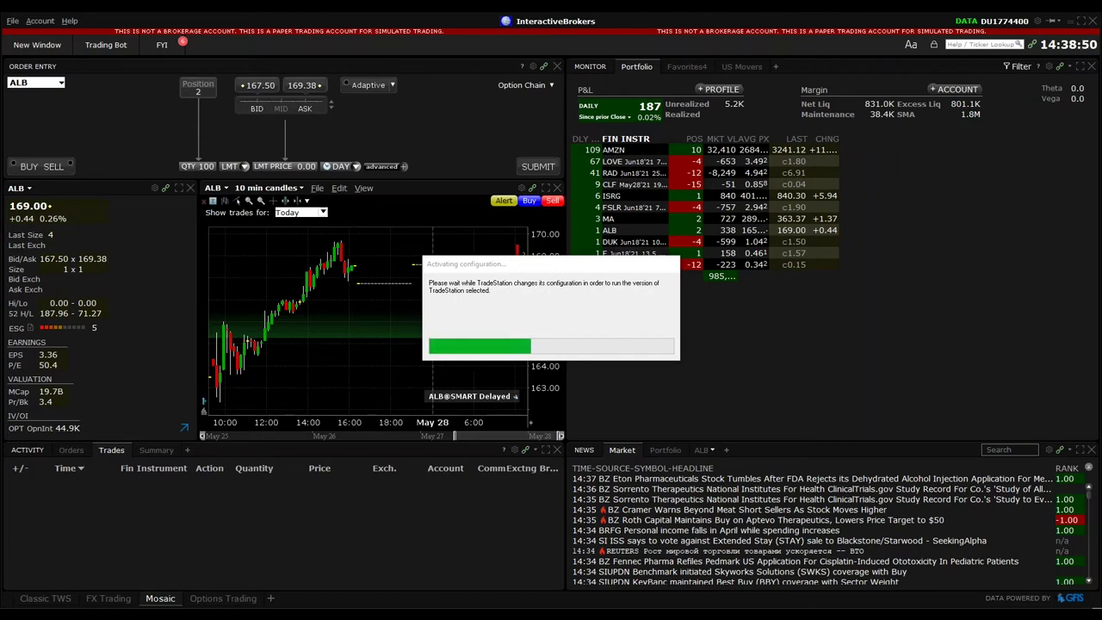
pyautogui.click(69, 21)
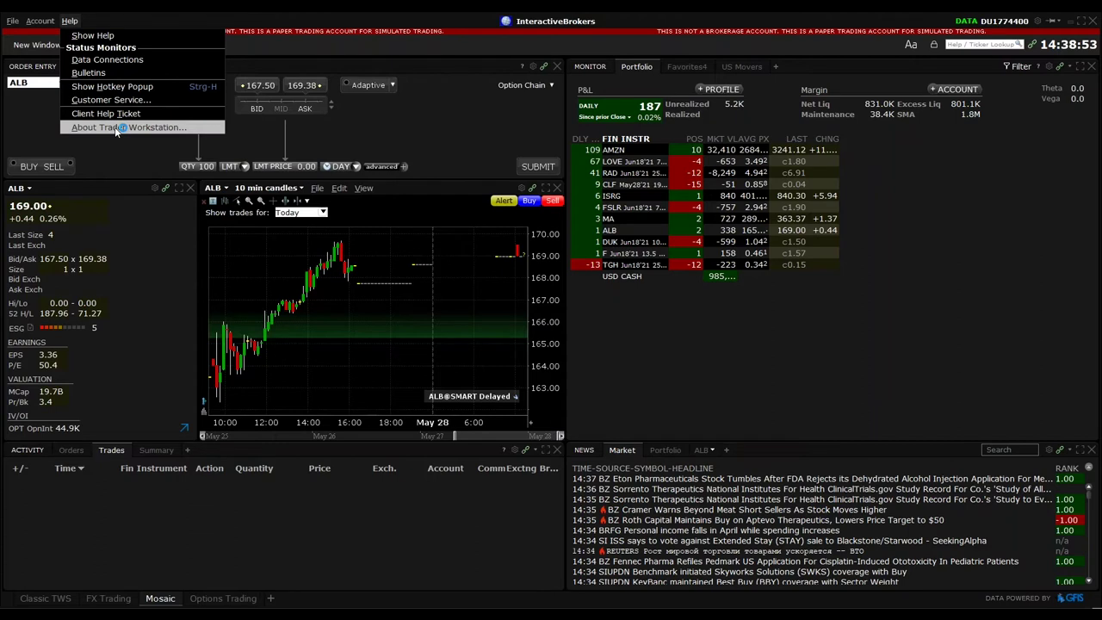
pyautogui.click(117, 128)
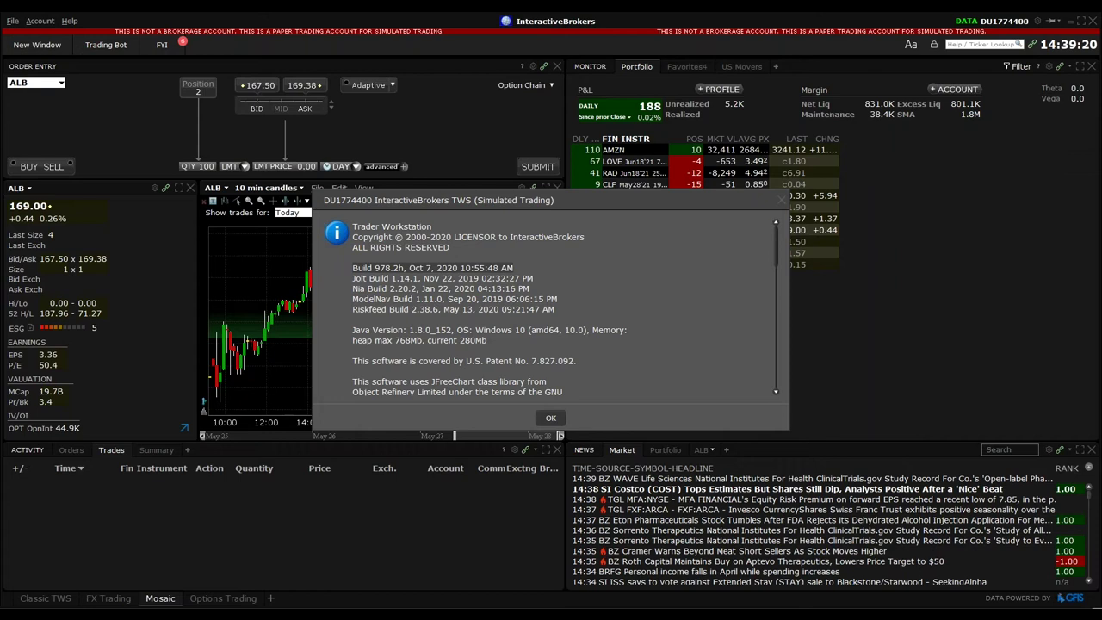
pyautogui.click(780, 200)
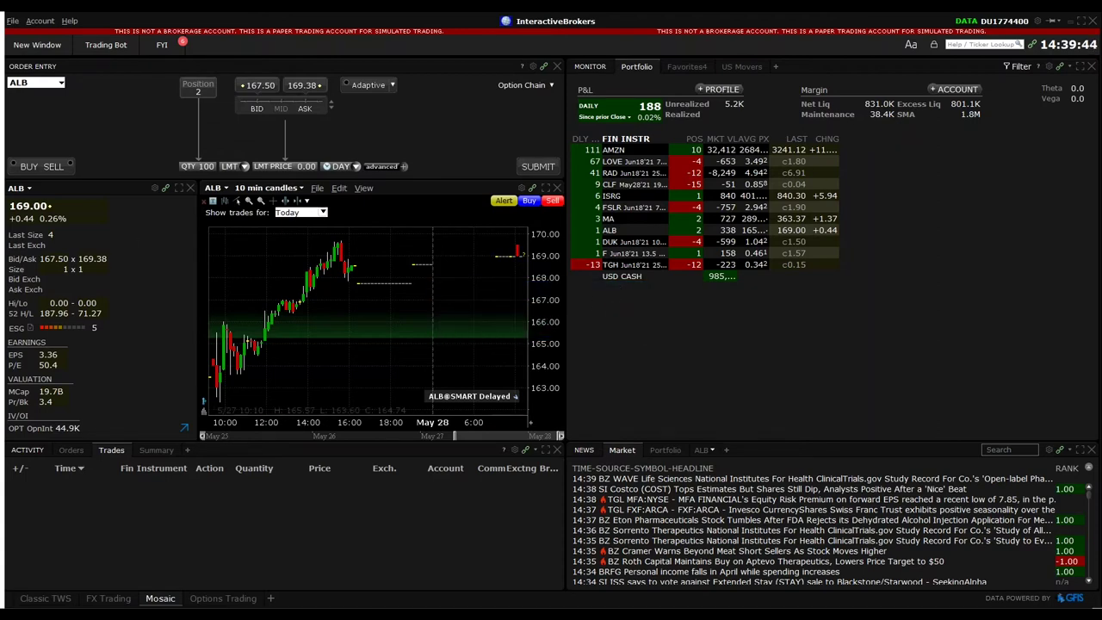
# - Move the TradeStation logon window aside
pyautogui.moveTo(294, 178); pyautogui.dragTo(546, 123)
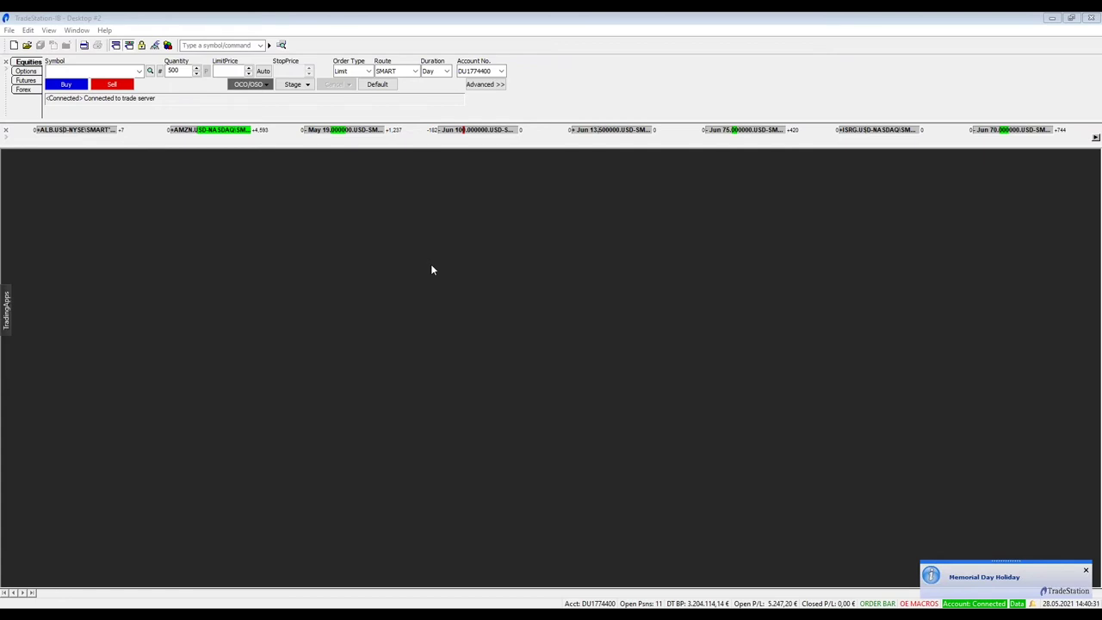
# - Keep the paper trading account selected and open the TS_IB_DEFAULT workspace
pyautogui.click(500, 72)
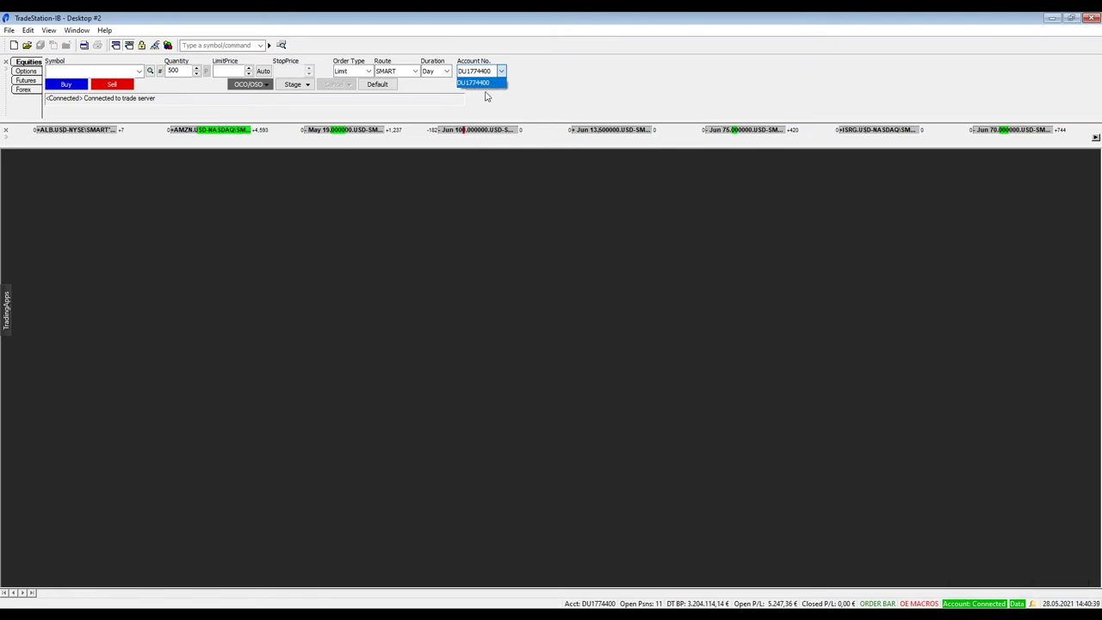
pyautogui.click(585, 87)
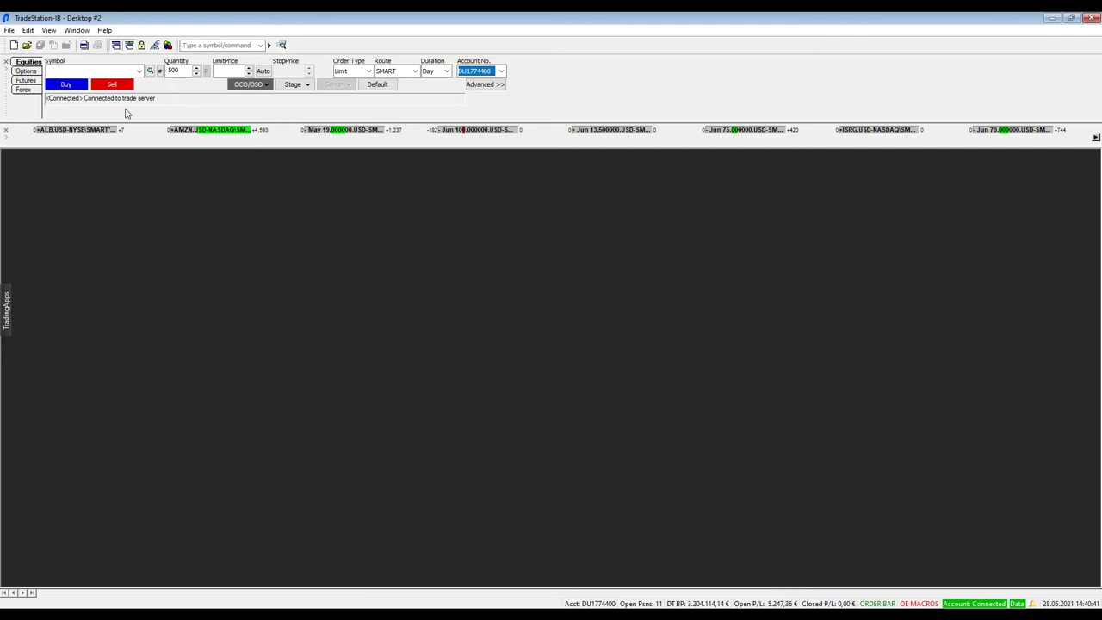
pyautogui.click(8, 30)
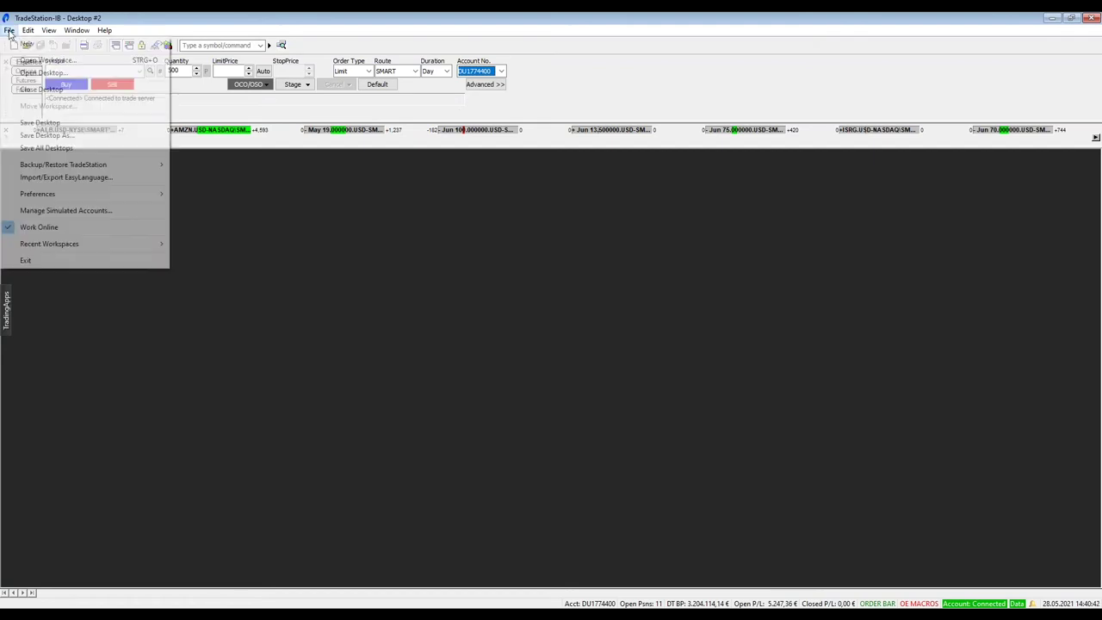
pyautogui.click(43, 57)
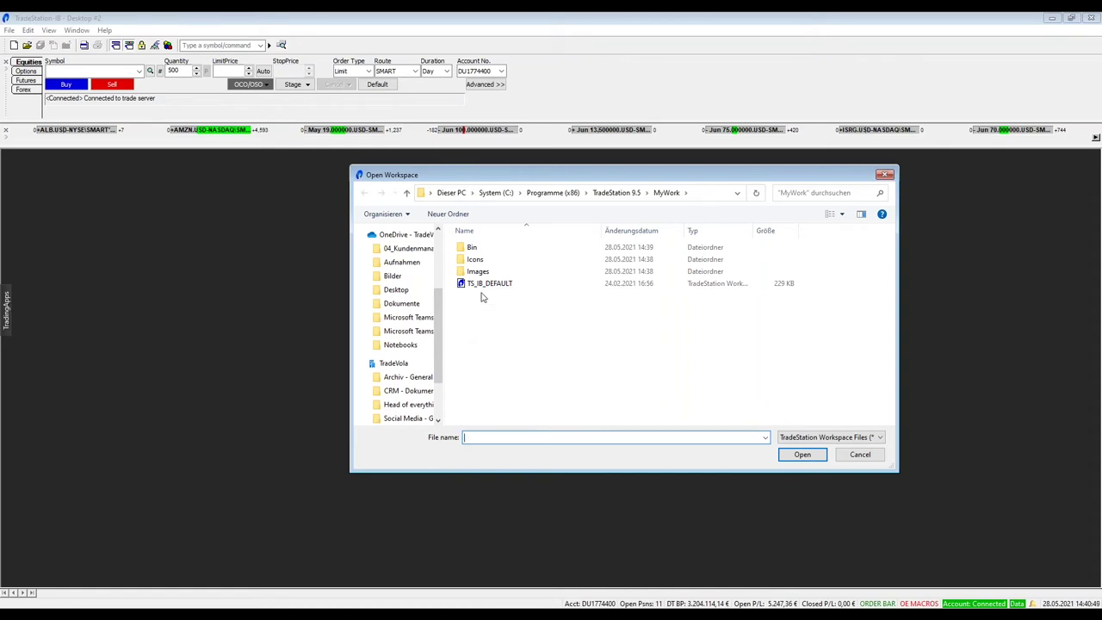
pyautogui.click(507, 285)
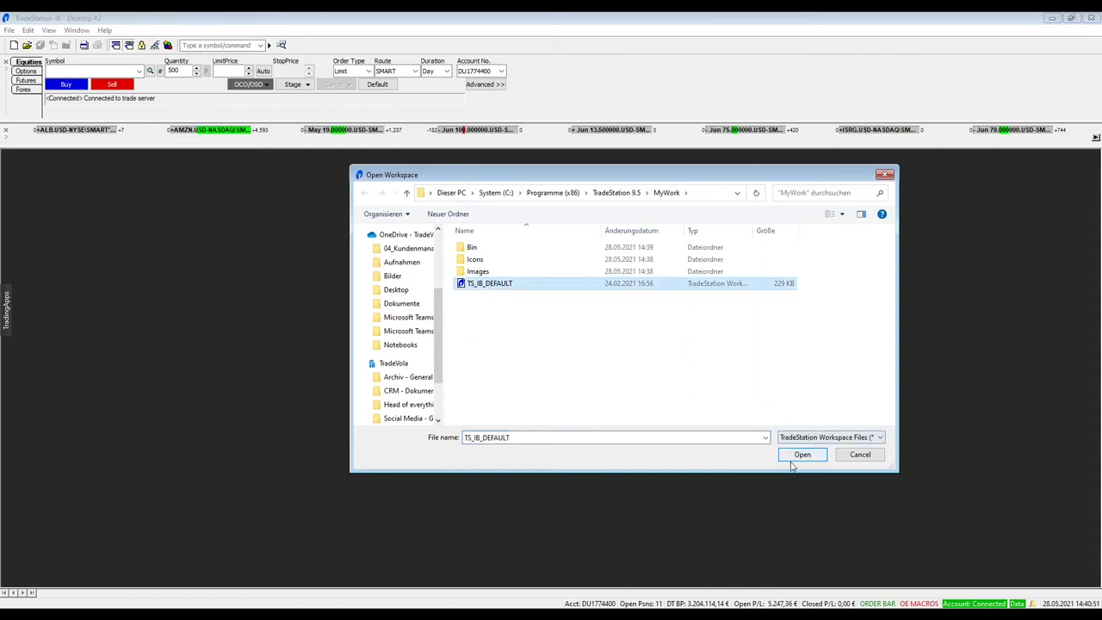
pyautogui.click(792, 456)
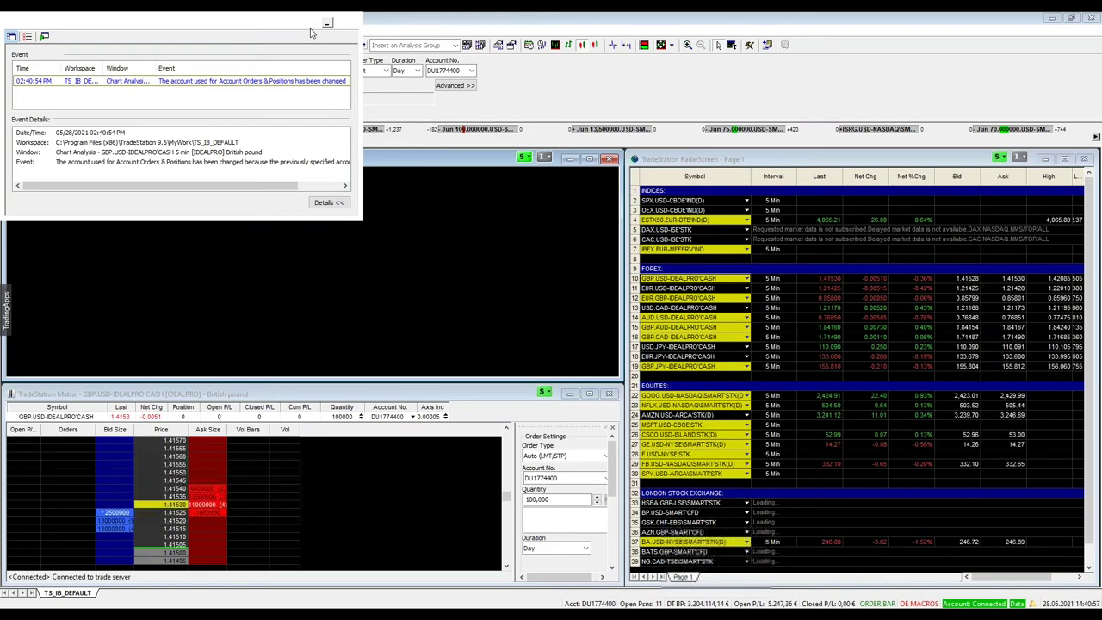
# - Close the event log, then load GBP.CAD, EUR.USD, AMZN, HSBA and finally AUD.USD into the linked chart and Matrix
pyautogui.click(357, 28)
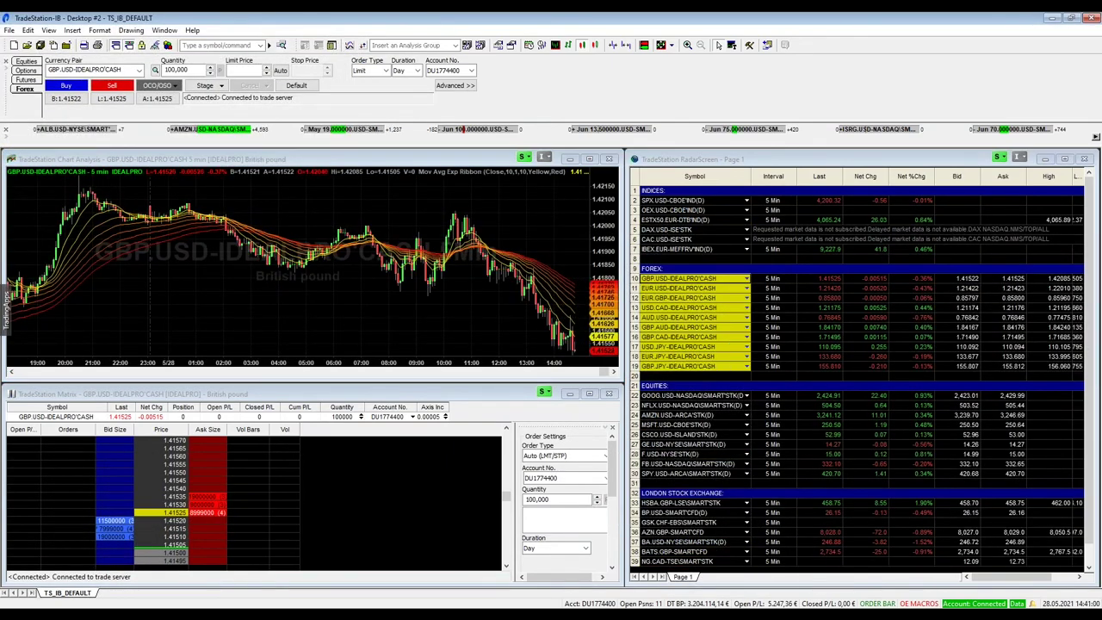
pyautogui.click(688, 337)
pyautogui.click(683, 289)
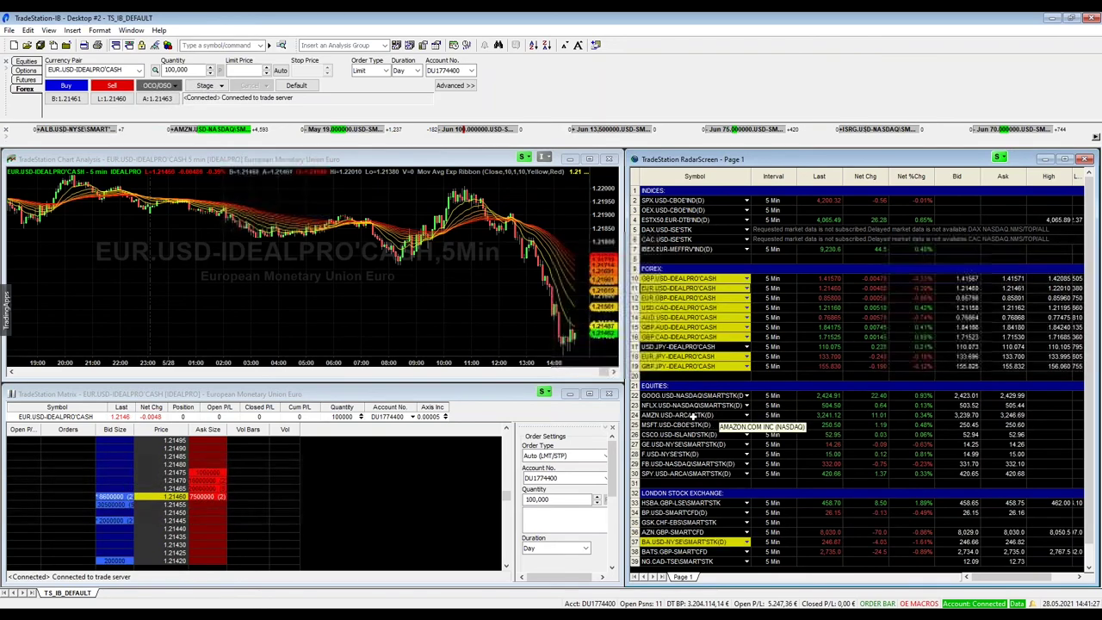
pyautogui.click(707, 419)
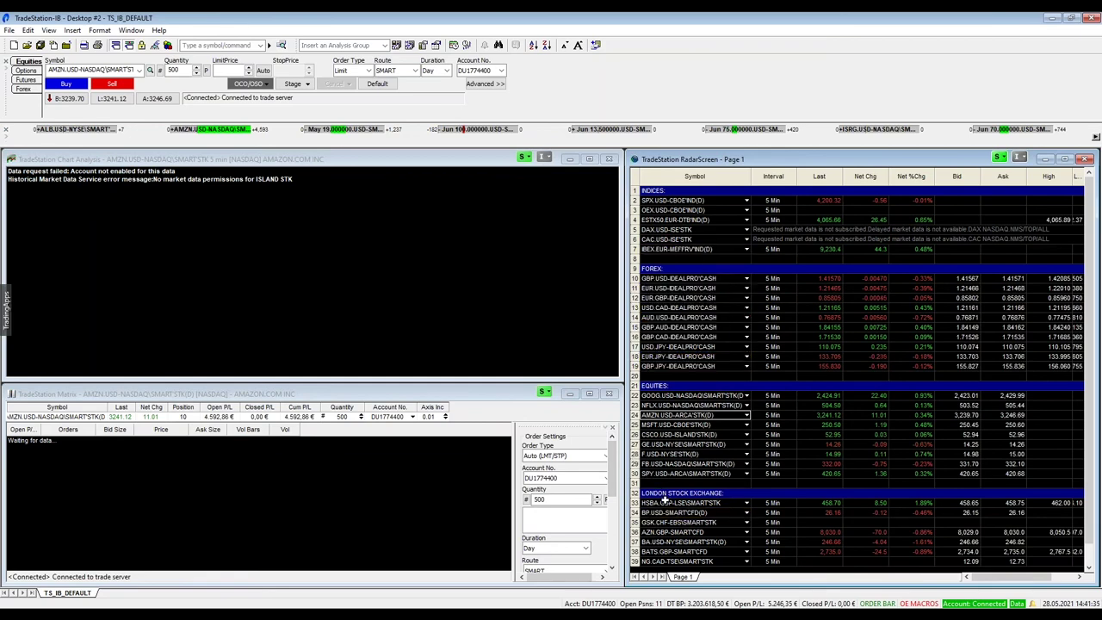
pyautogui.click(670, 502)
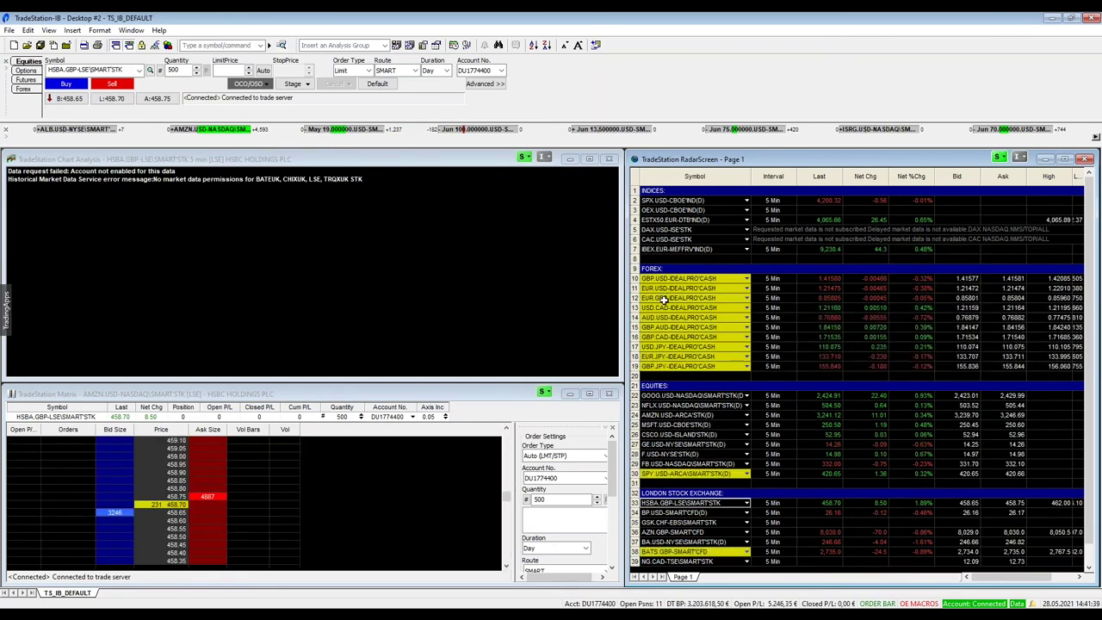
pyautogui.click(670, 317)
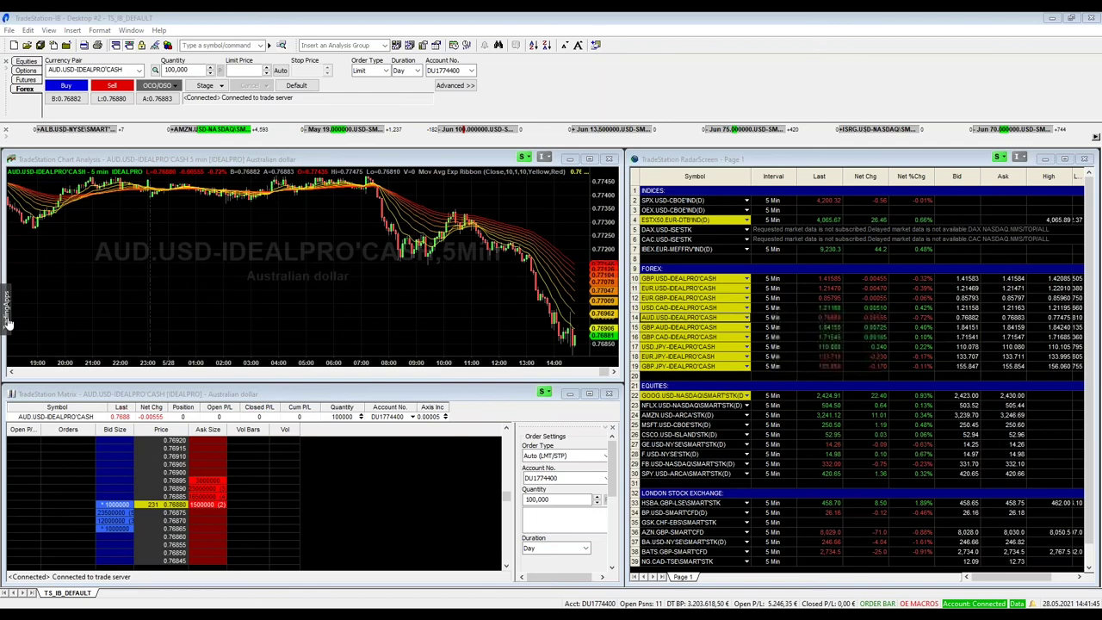
pyautogui.click(7, 318)
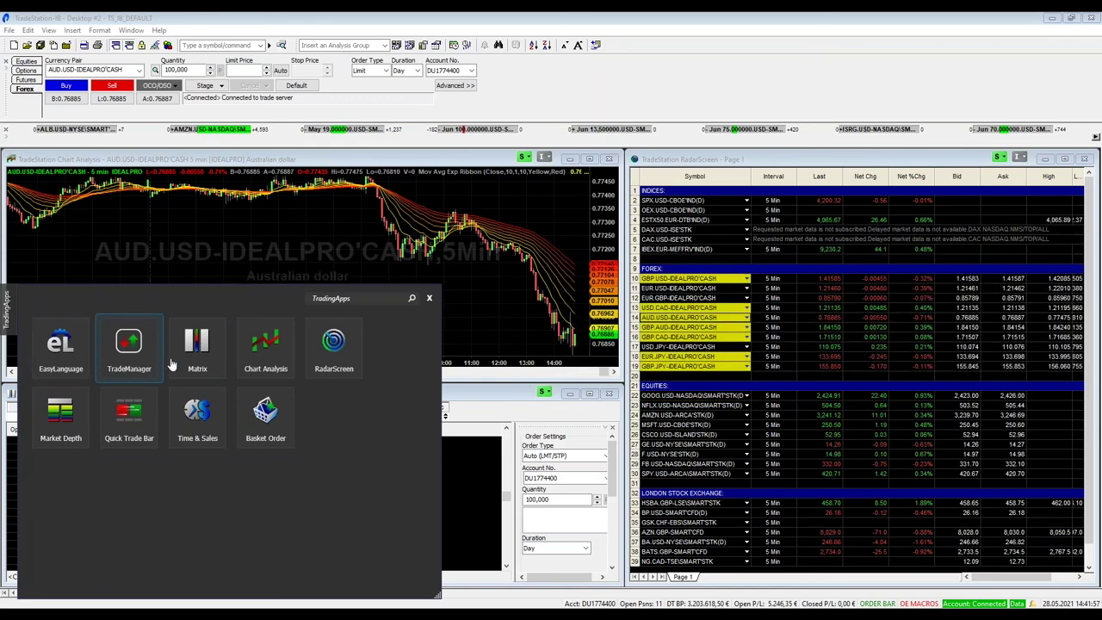
pyautogui.click(320, 332)
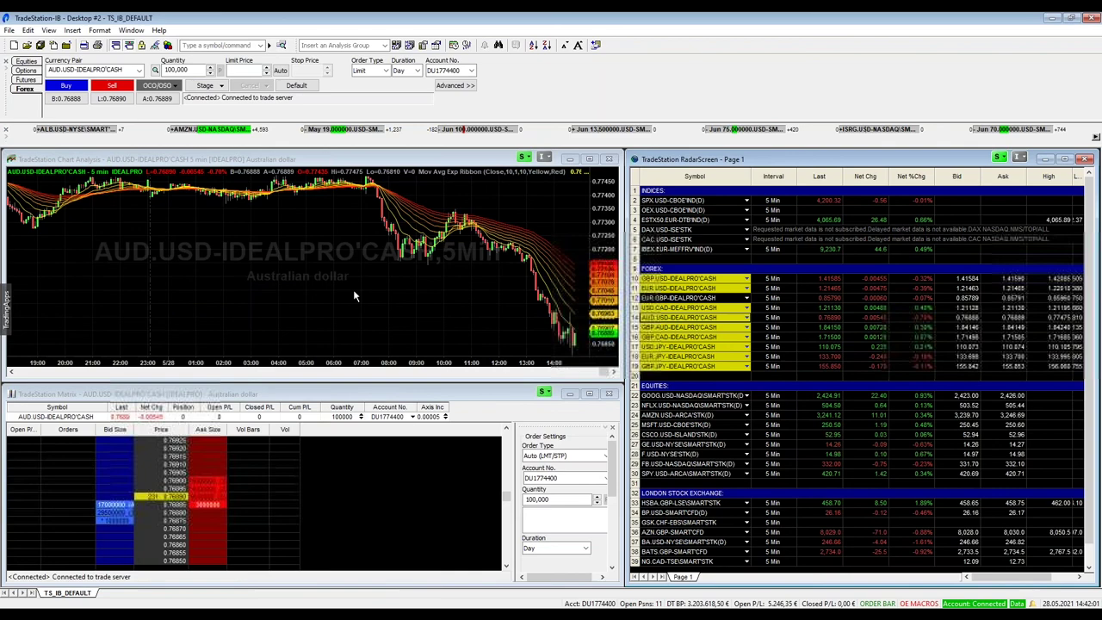